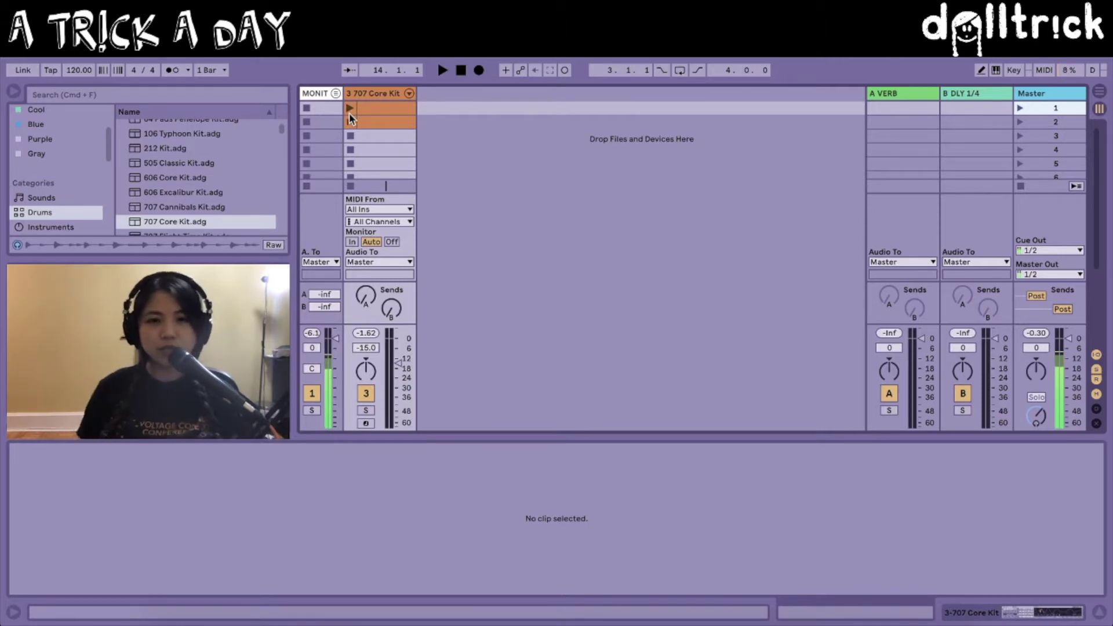
Play the 4/4 drum clip on 707 Core Kit, adjust its fader, then switch to clip 2
click(349, 108)
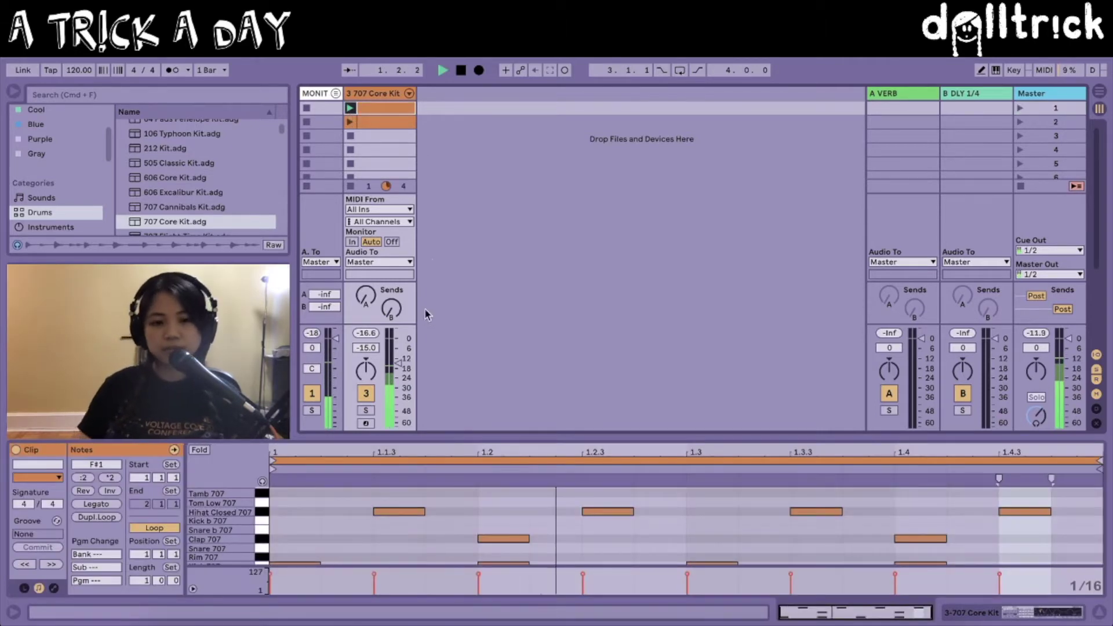
drag(398, 361, 398, 385)
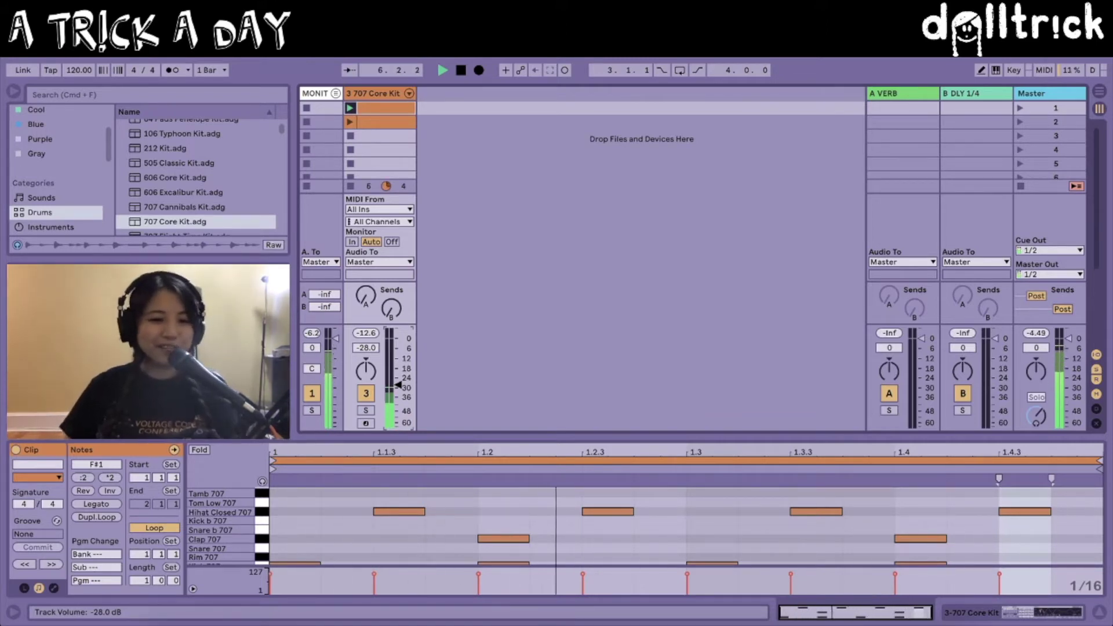
drag(398, 385, 394, 369)
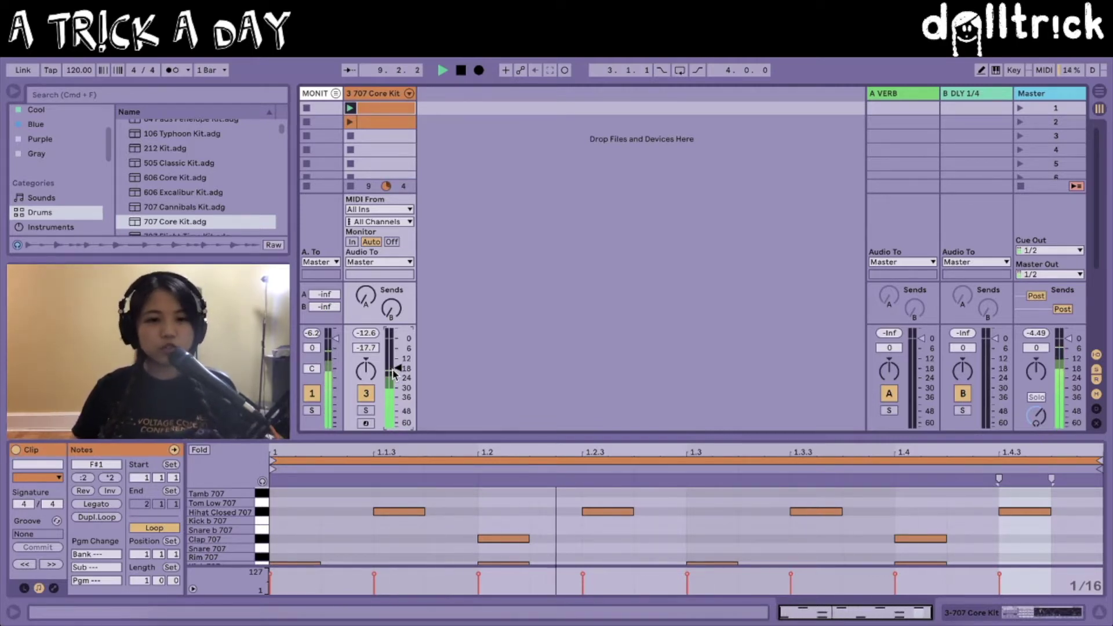
drag(395, 376, 395, 394)
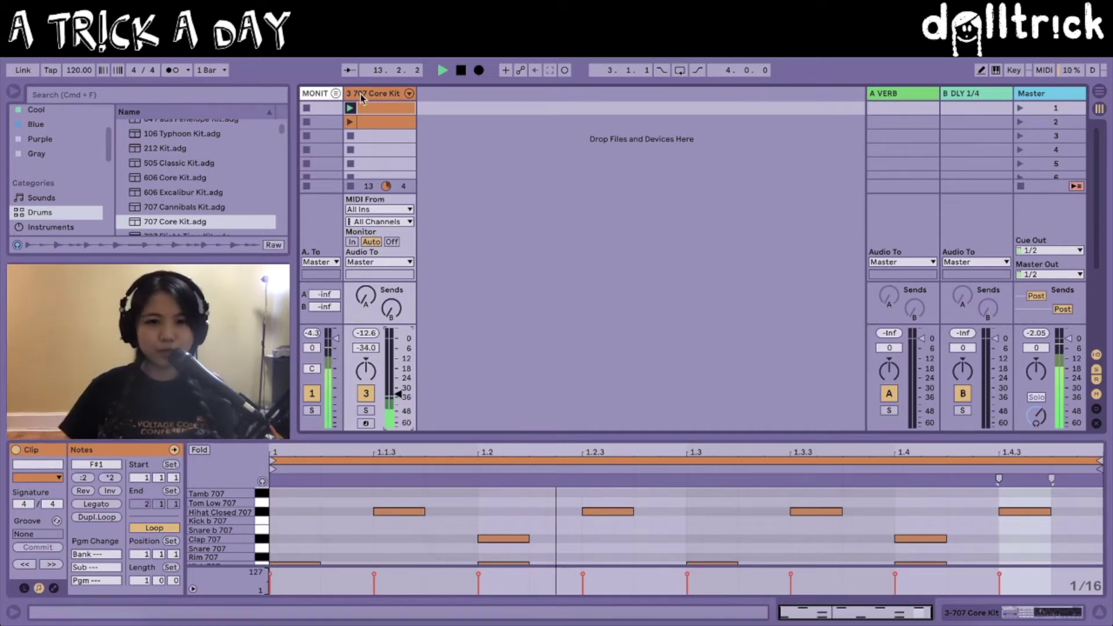
click(350, 122)
drag(396, 394, 396, 368)
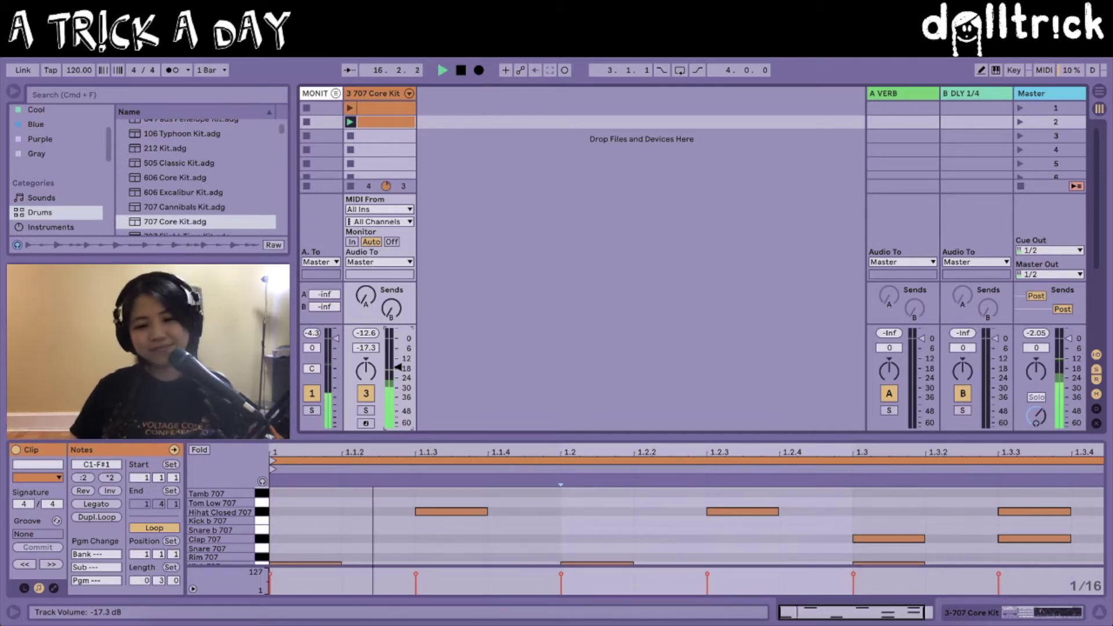
Raise the 707 Core Kit volume slightly, then stop playback
drag(398, 368, 409, 349)
key(space)
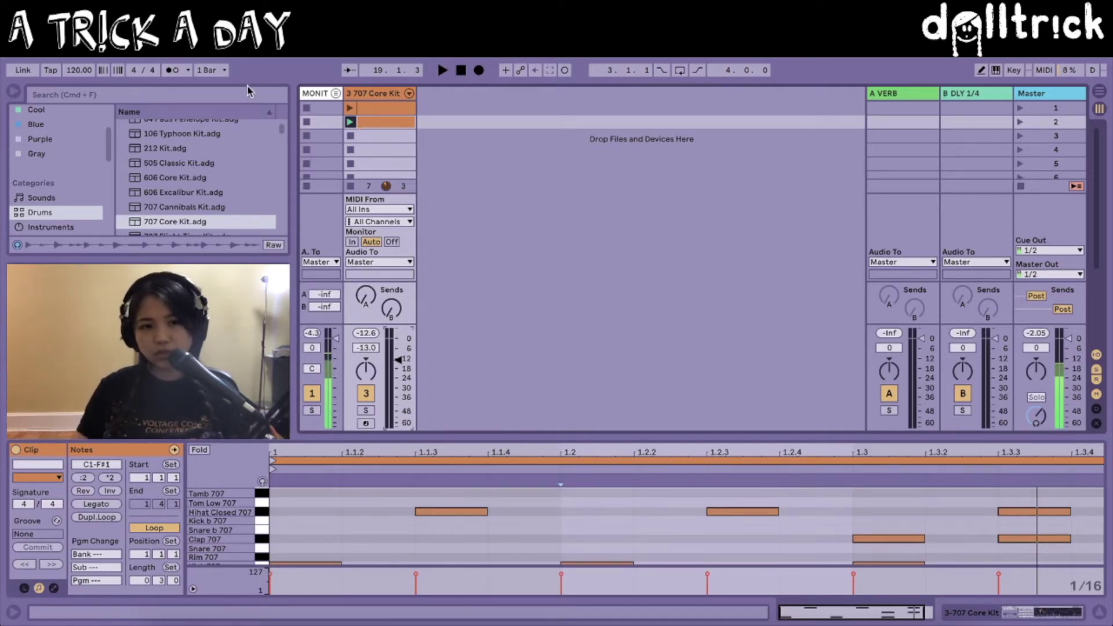
Turn on the metronome and play the first drum clip, lowering the track volume
click(169, 71)
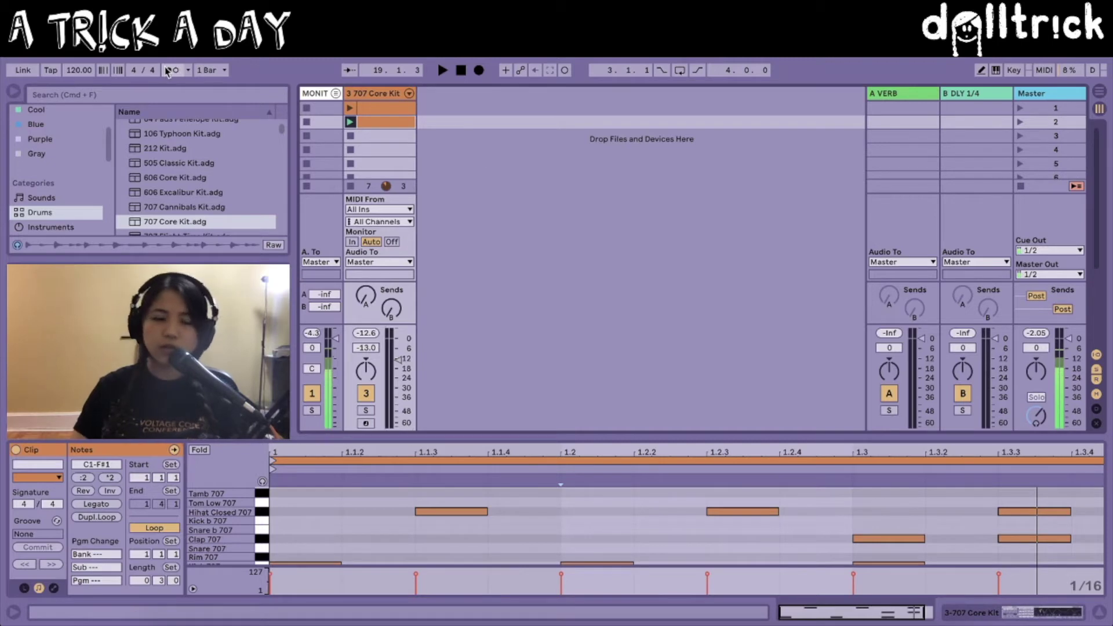
click(349, 108)
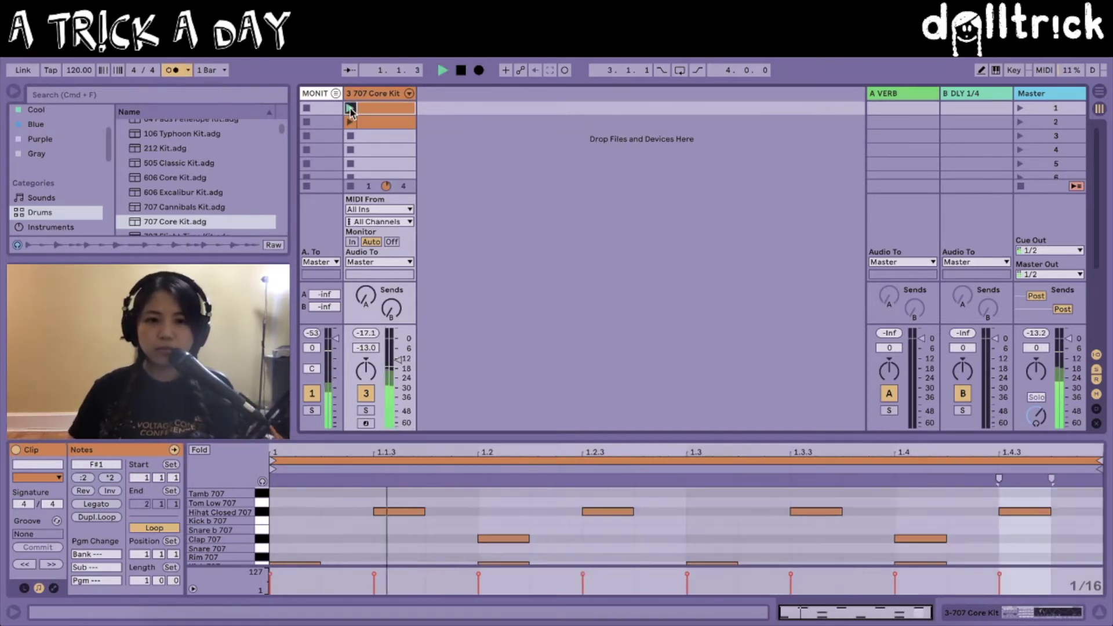
drag(398, 360, 398, 378)
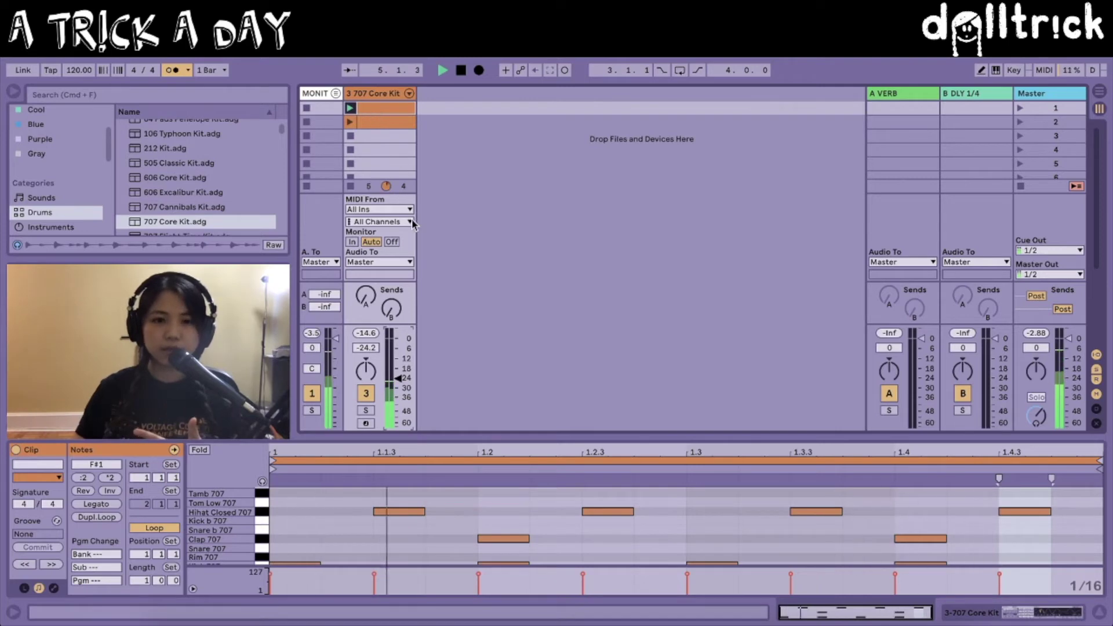
Play the three-beat second clip against the click, tweak the fader, then stop playback
click(349, 132)
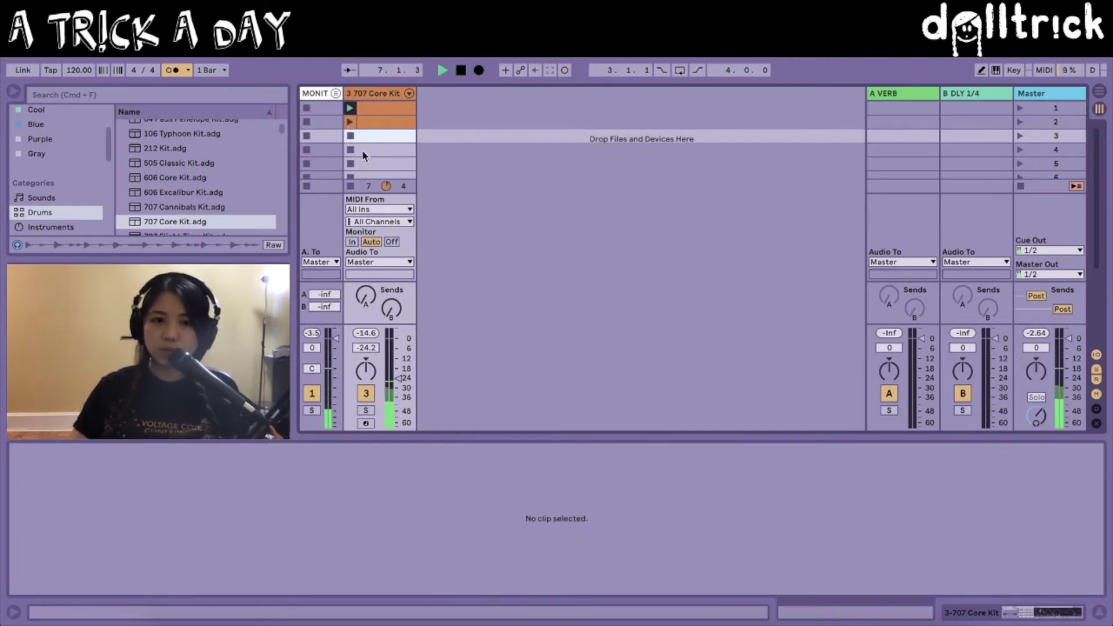
right_click(350, 123)
key(Escape)
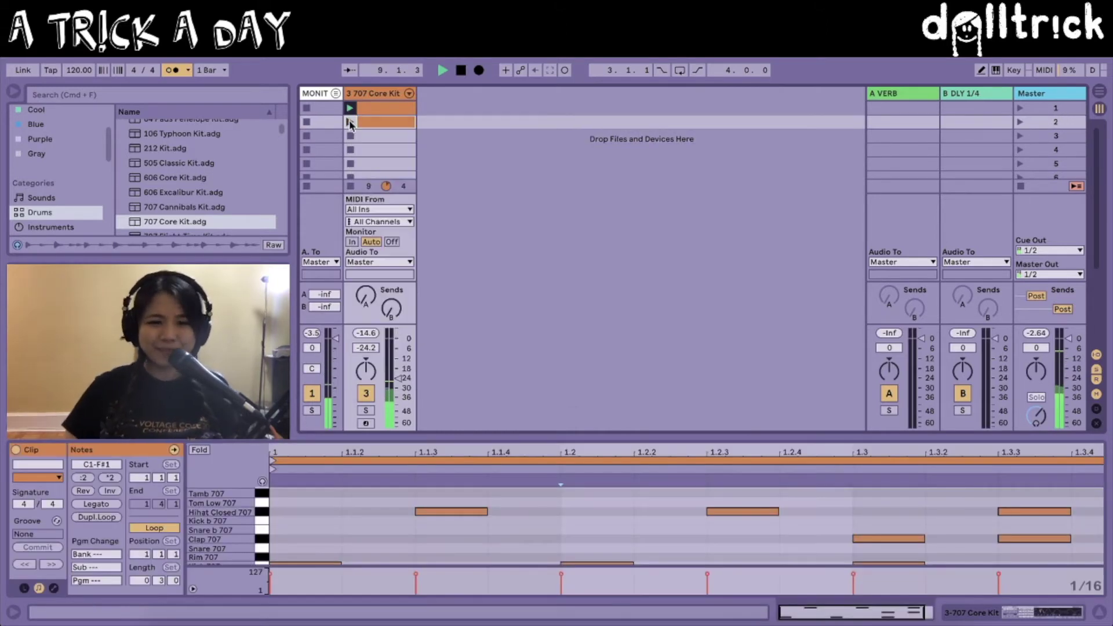
drag(398, 378, 397, 369)
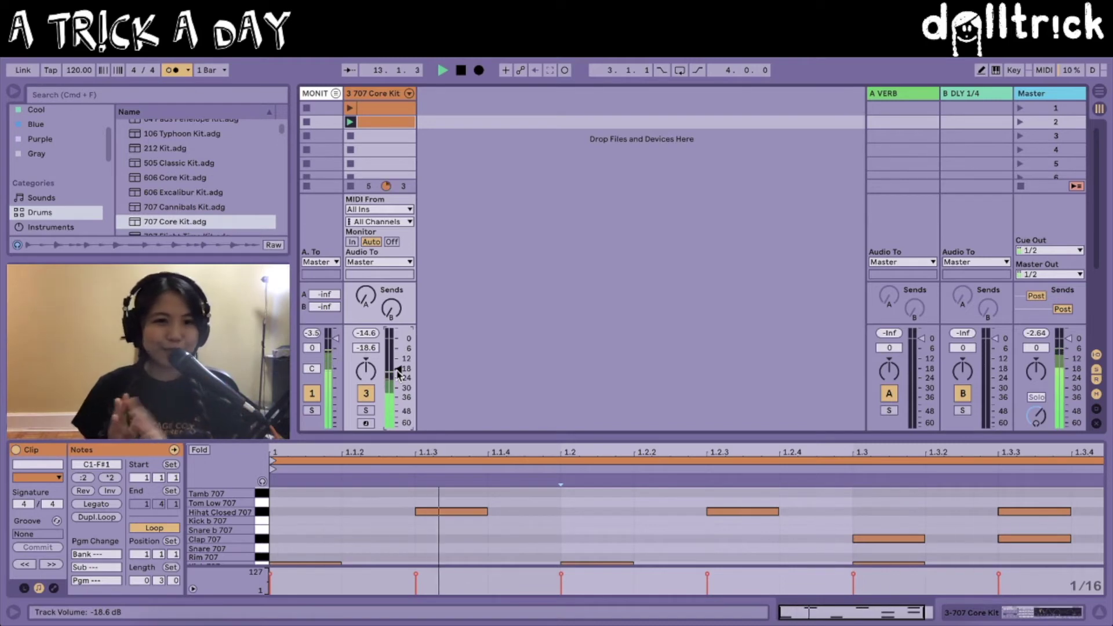
drag(398, 374, 398, 379)
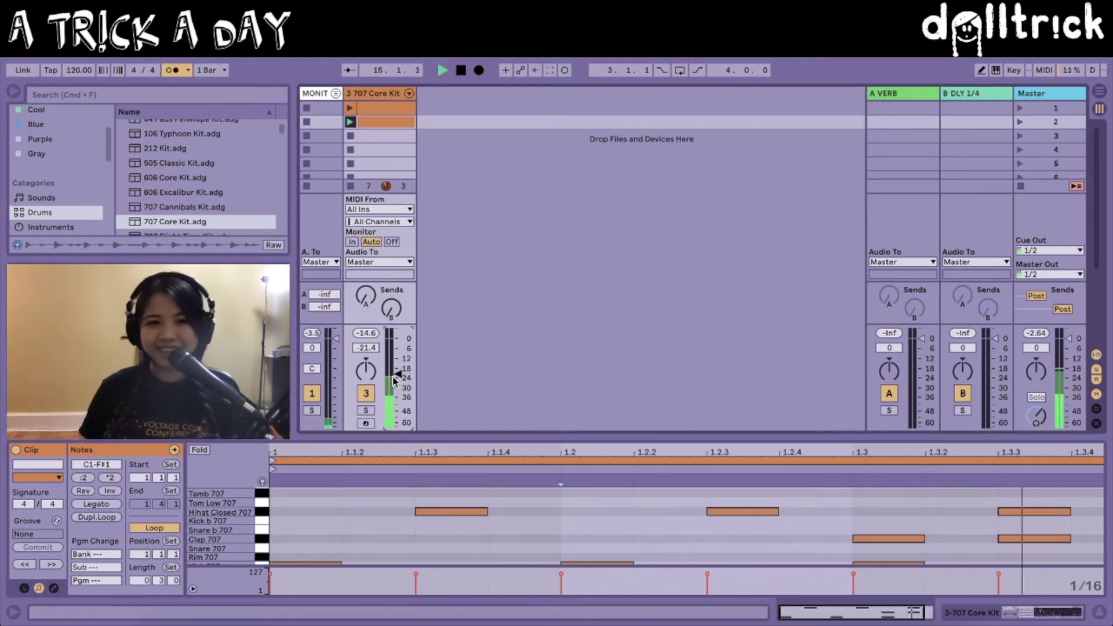
key(space)
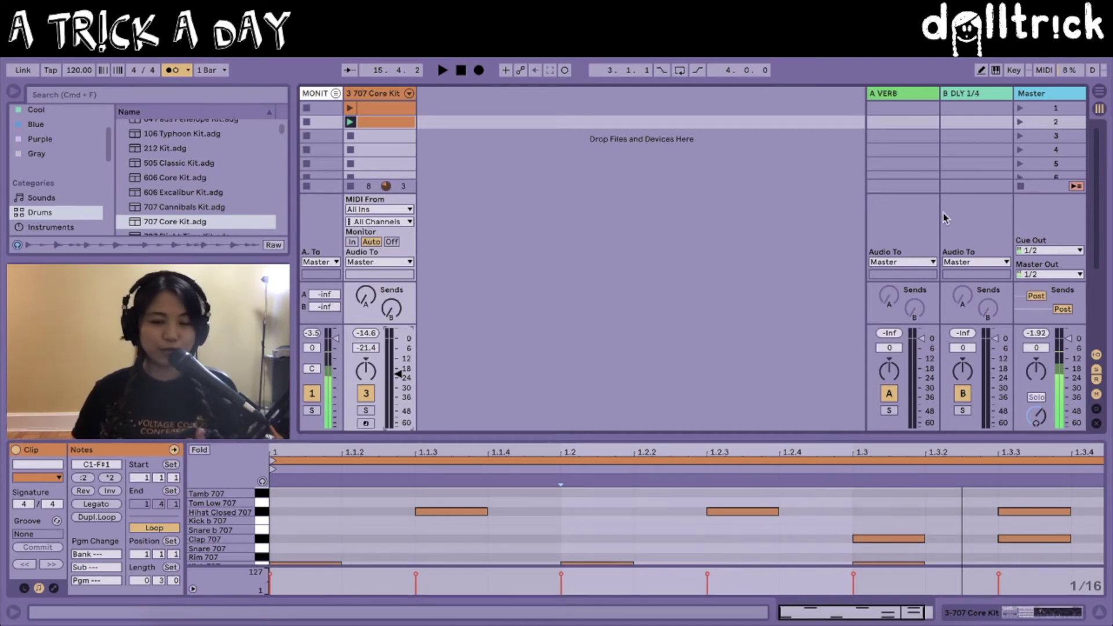
Rename Master scene 1 to '4/4' and scene 2 to '3/4'
click(1056, 108)
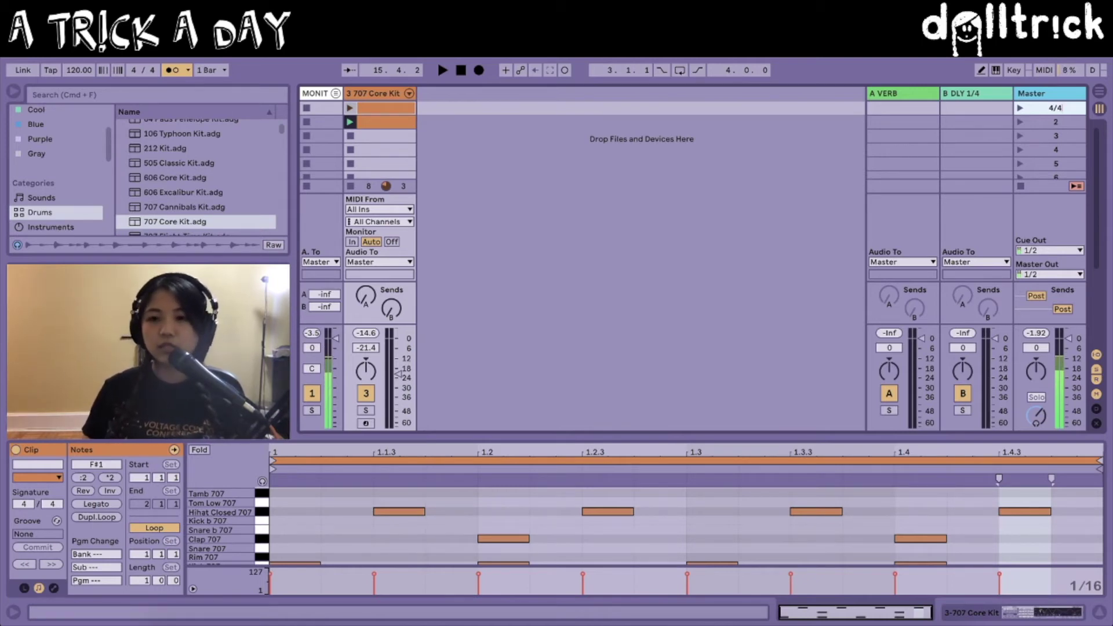
click(1057, 122)
key(super+r)
text(3/4)
key(Return)
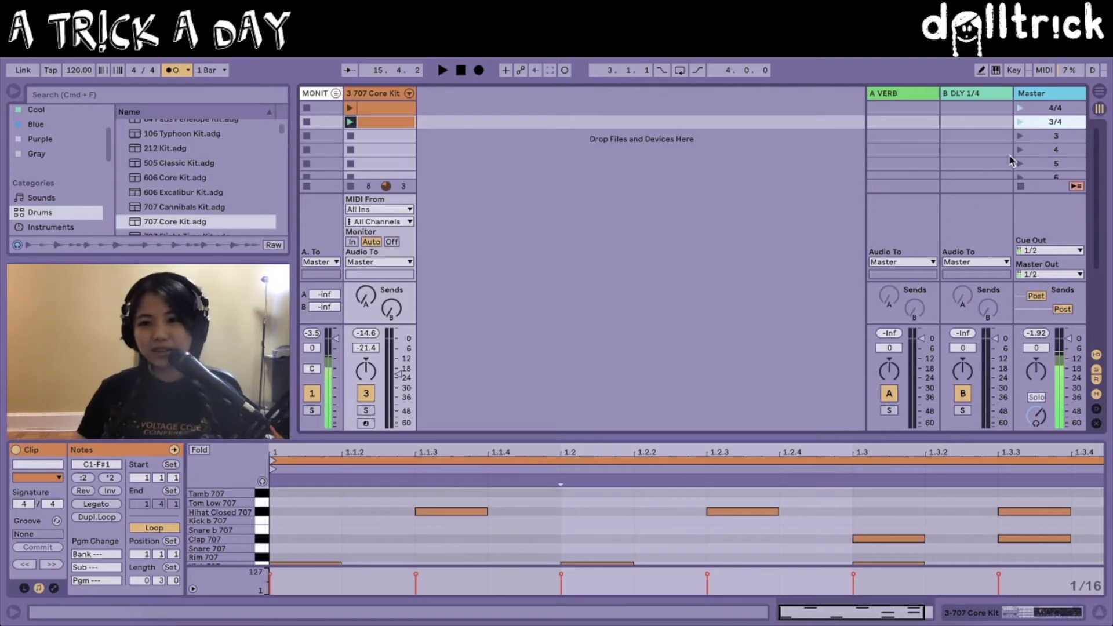
Alternate launching the 4/4 and 3/4 scenes, adjusting the drum volume, ending on 3/4
click(1019, 108)
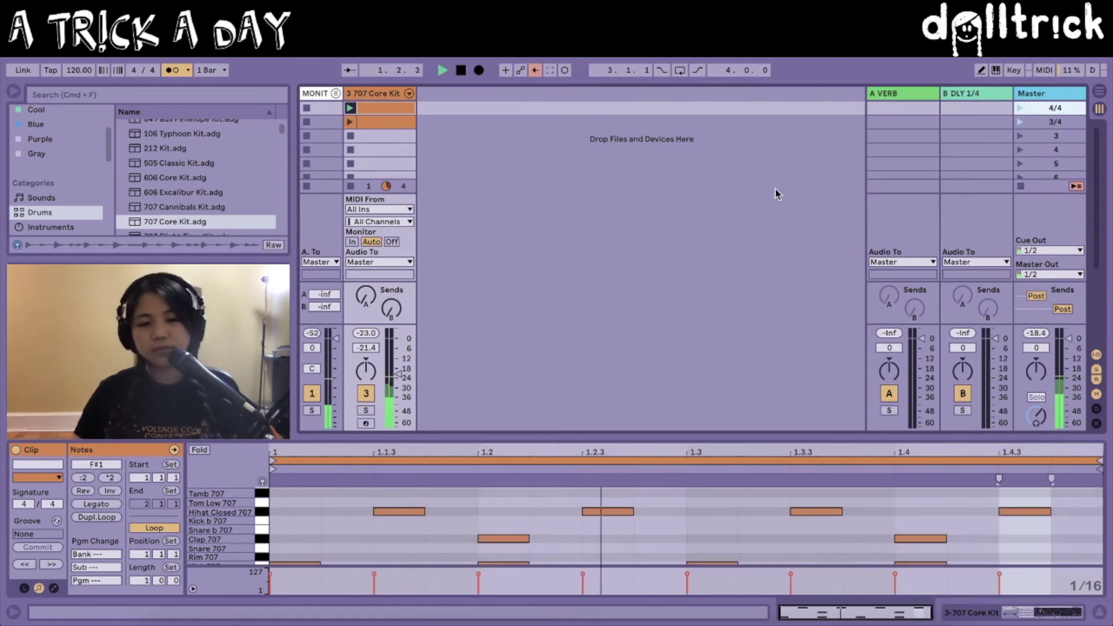
mouse_move(398, 374)
mouse_down()
mouse_move(399, 397)
mouse_move(399, 369)
mouse_up()
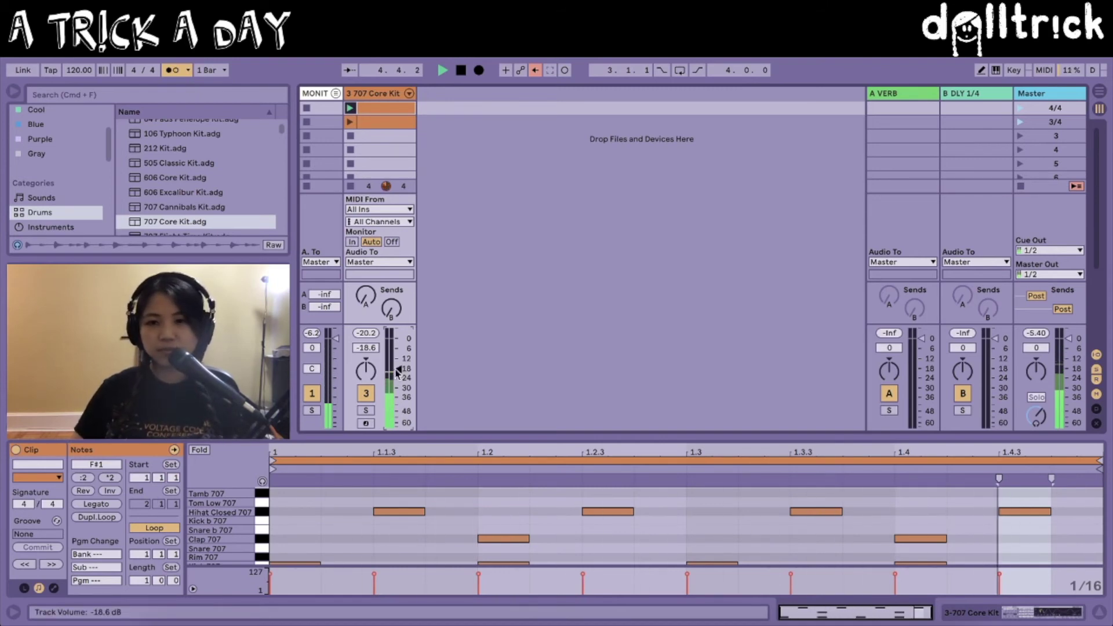
click(1020, 123)
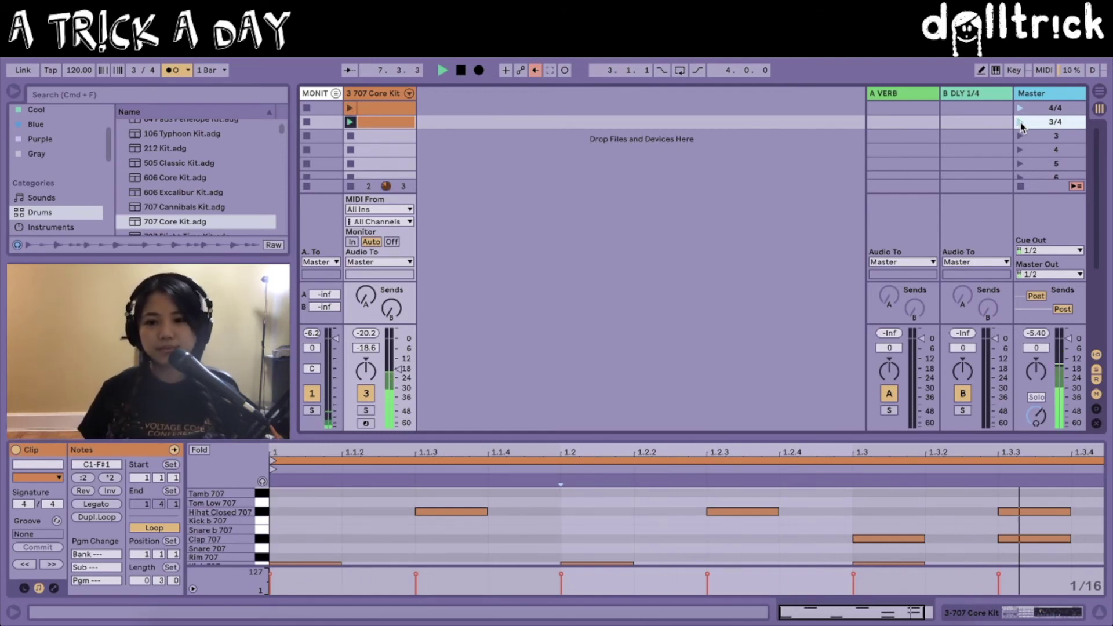
drag(398, 369, 399, 391)
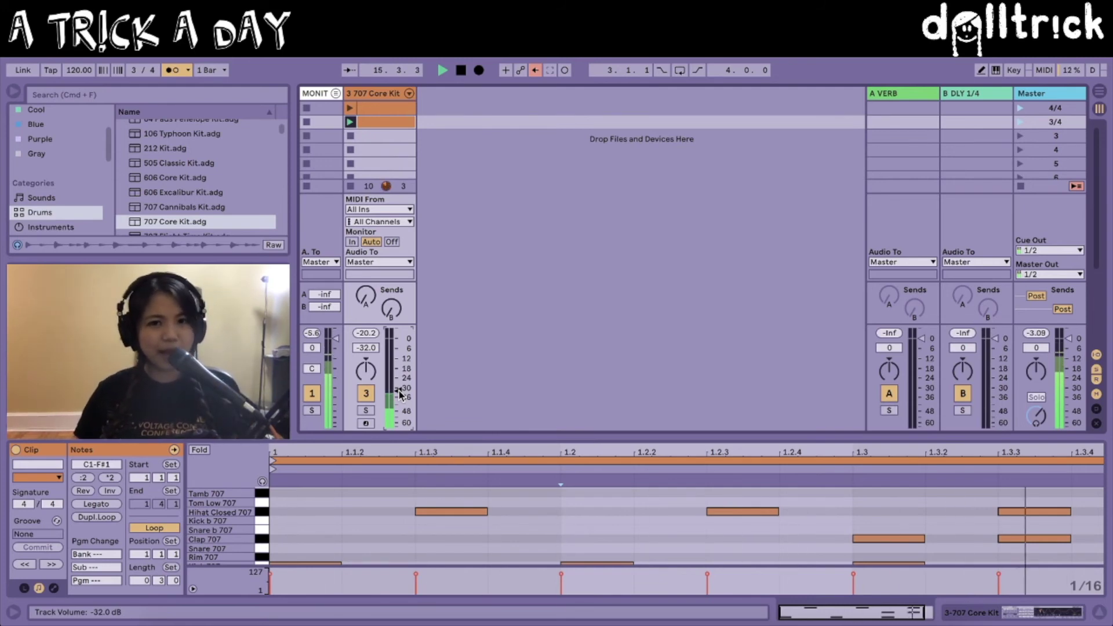
drag(400, 393, 399, 375)
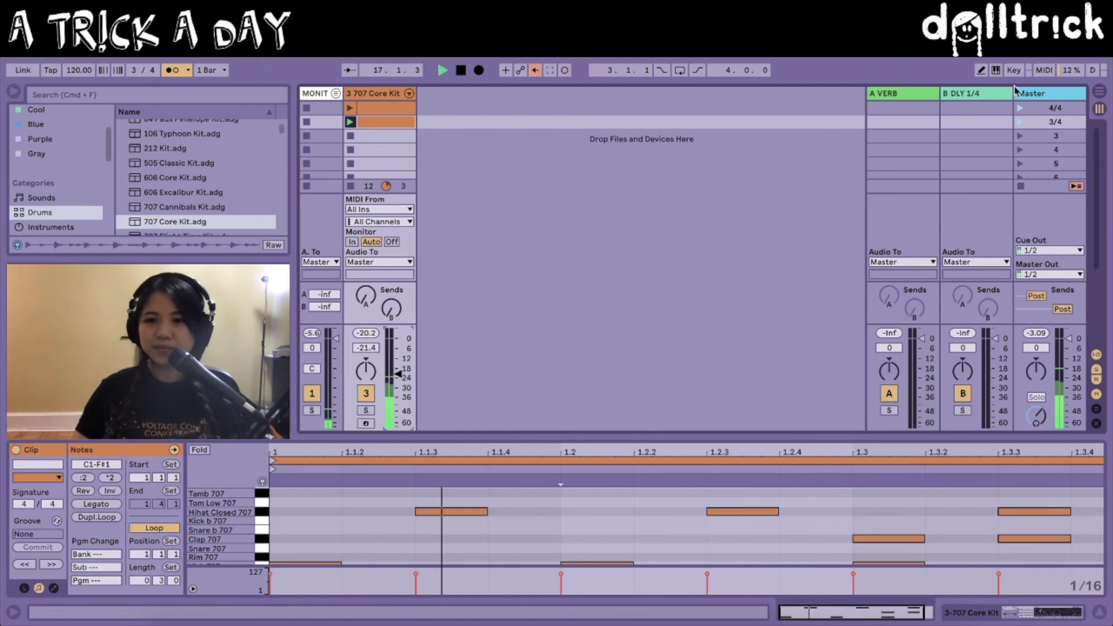
click(1021, 109)
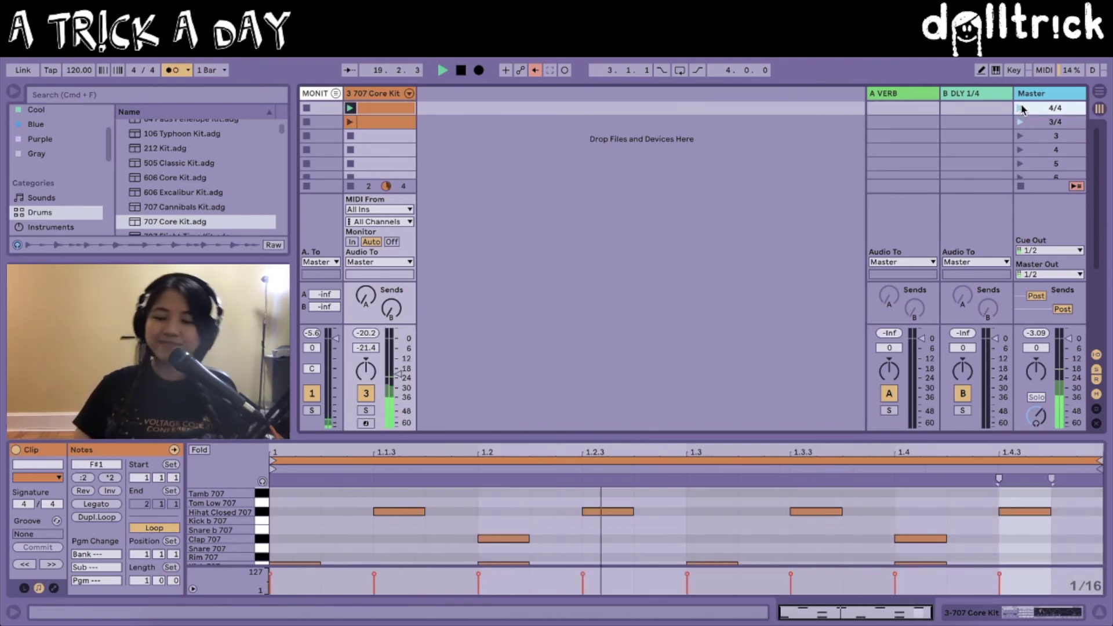
click(1021, 122)
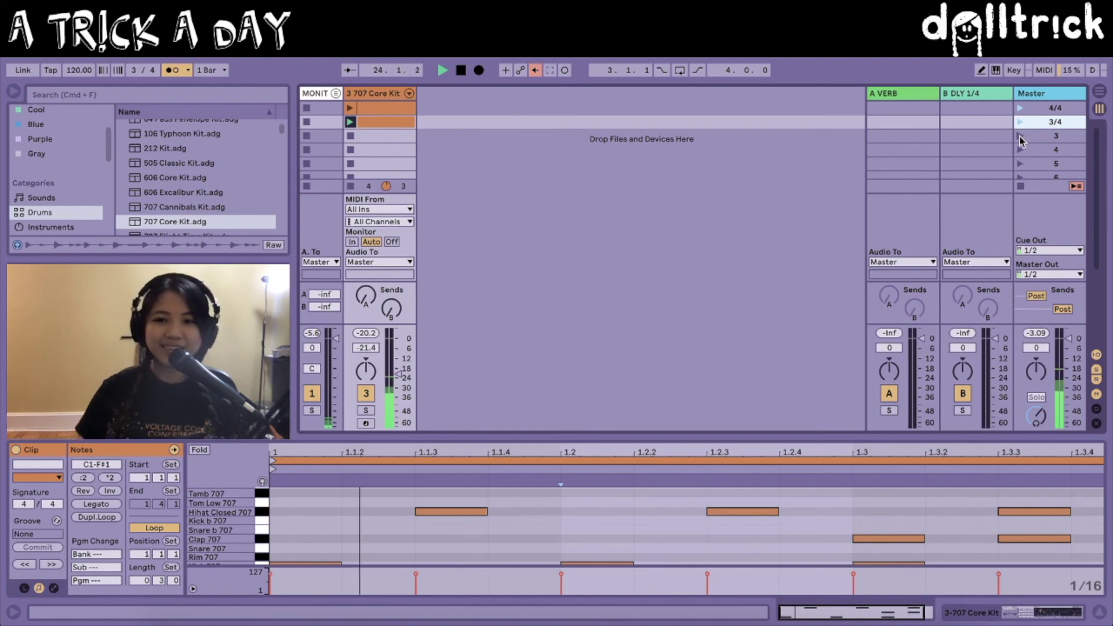
Launch empty scene 3 to stop both drum clips, leaving the song in 3/4
click(1021, 138)
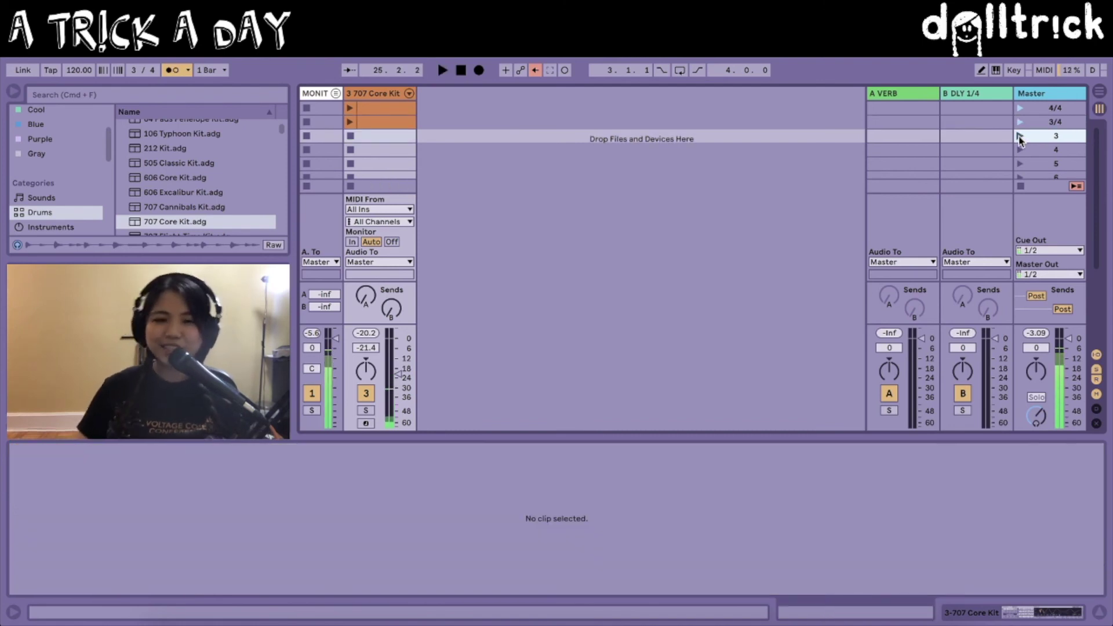